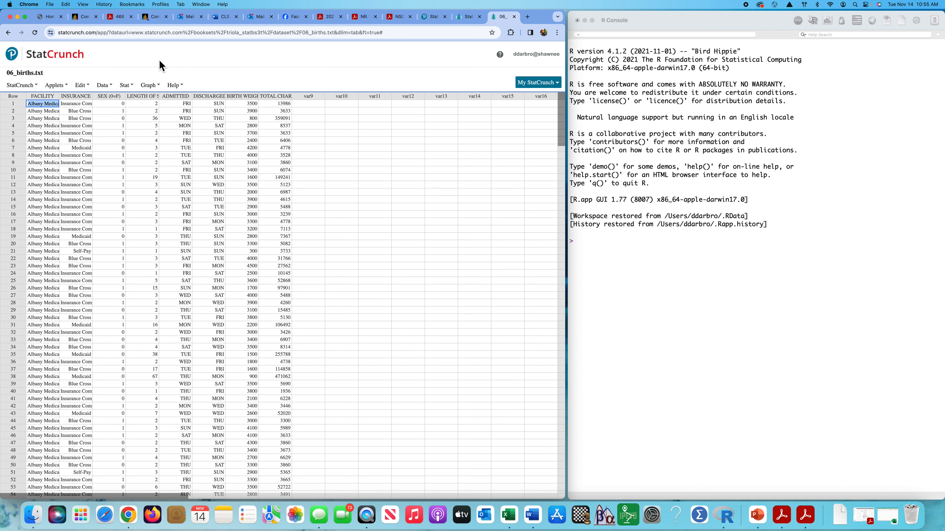
# Compute a one-sample T confidence interval for the mean of TOTAL CHARGES from the data at the 0.95 level.
pyautogui.click(133, 86)
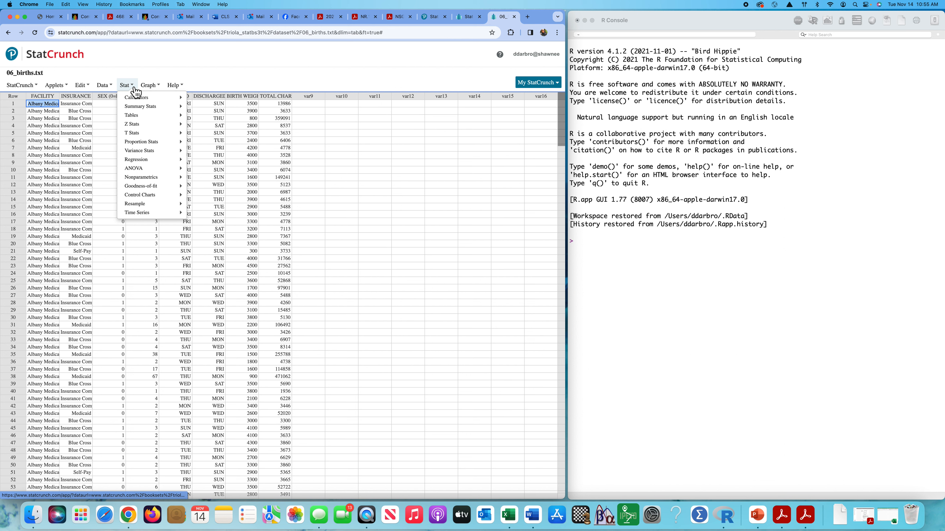
pyautogui.moveTo(141, 135)
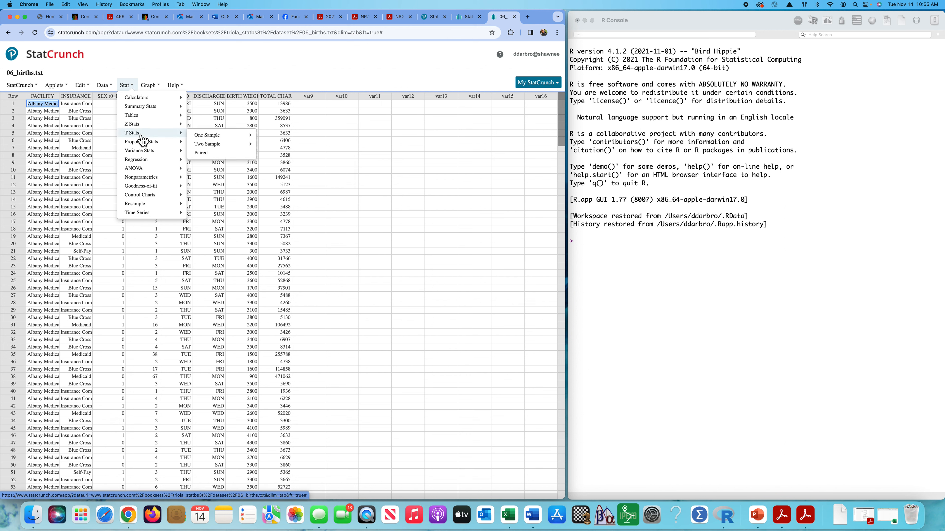
pyautogui.moveTo(210, 135)
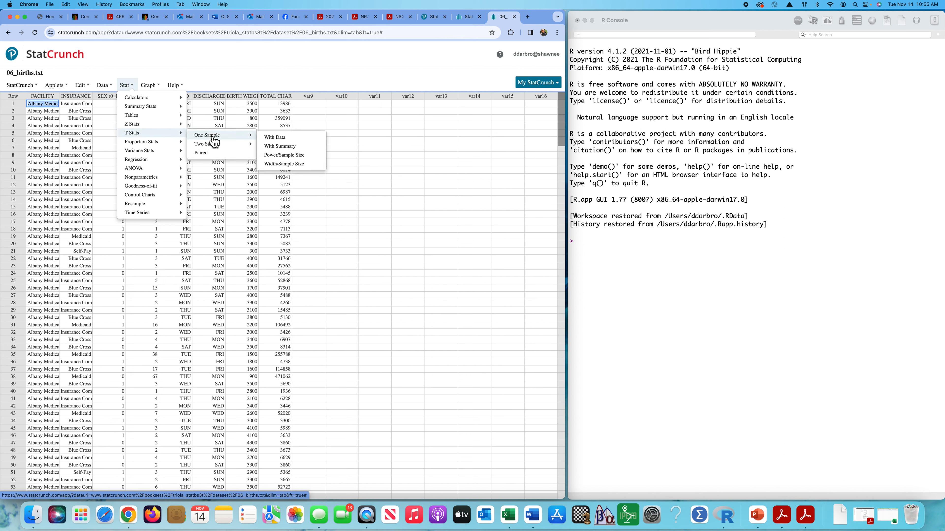
pyautogui.click(285, 138)
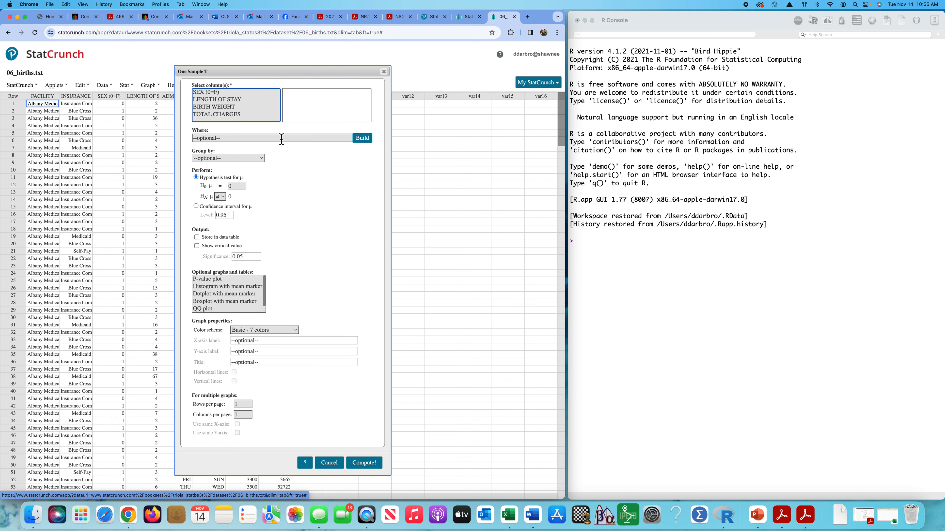
pyautogui.click(218, 114)
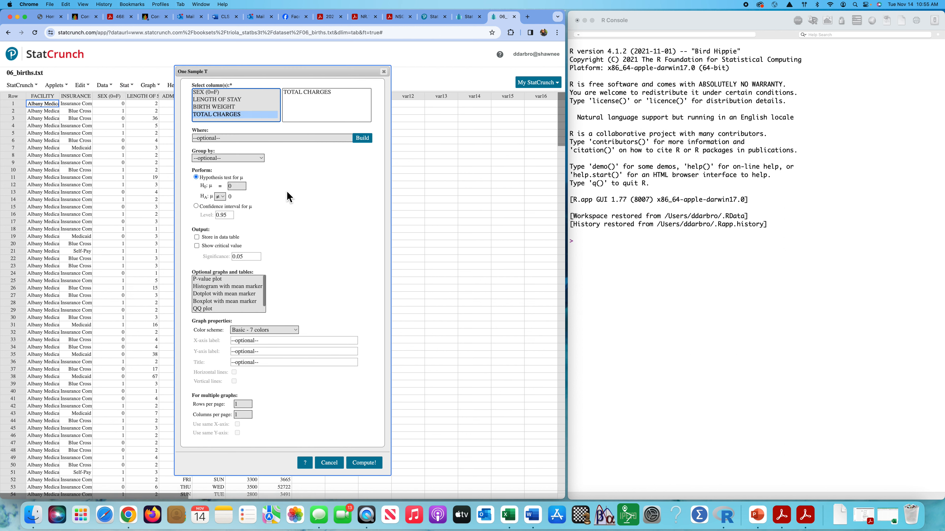
pyautogui.click(196, 206)
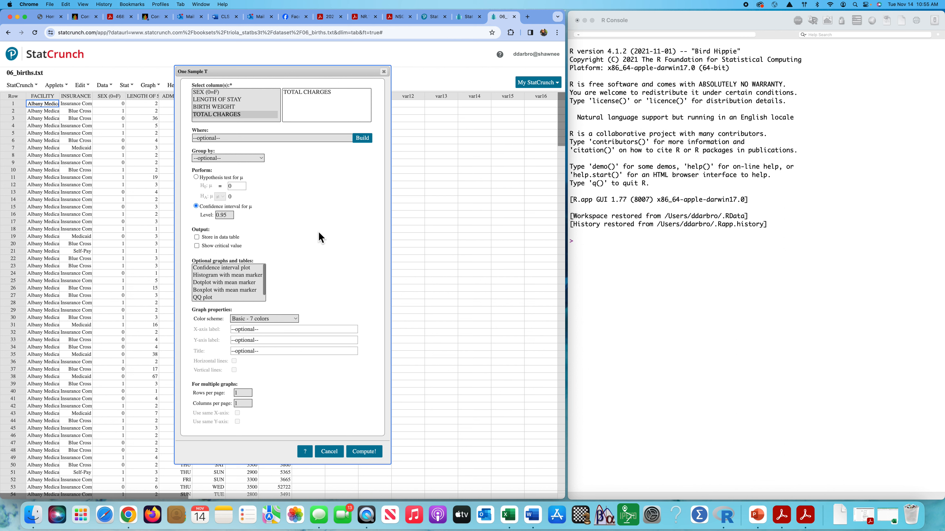
pyautogui.scroll(-1, 220, 289)
pyautogui.scroll(1, 220, 287)
pyautogui.click(364, 452)
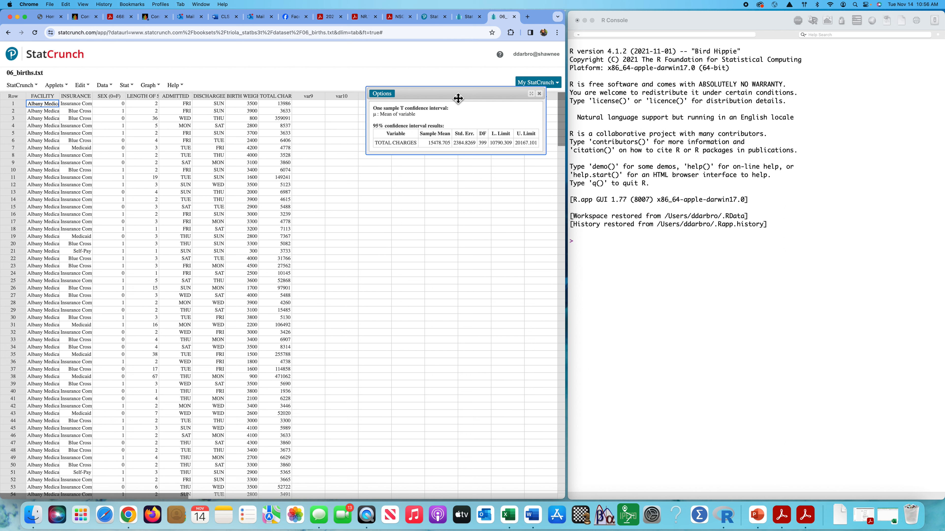
# Examine the degrees of freedom and the lower and upper limits in the confidence interval results.
pyautogui.moveTo(458, 99); pyautogui.dragTo(395, 99)
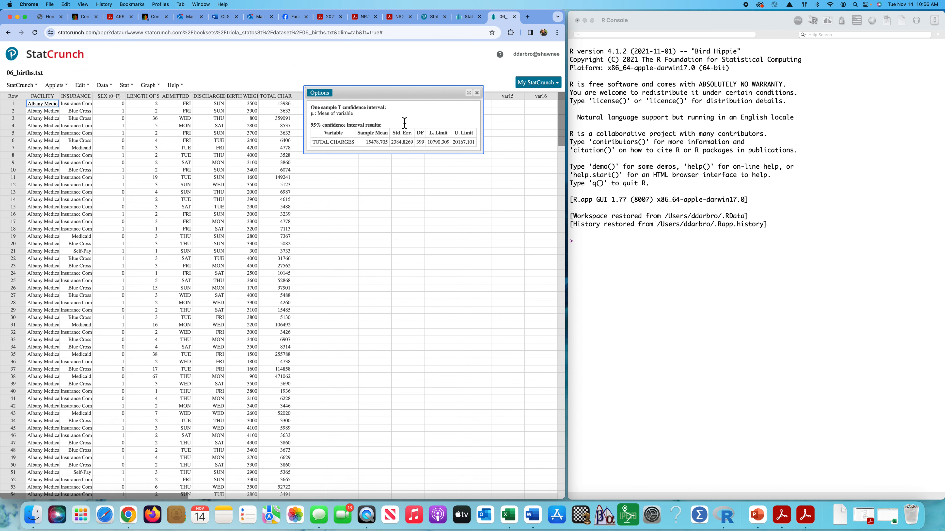
pyautogui.doubleClick(421, 134)
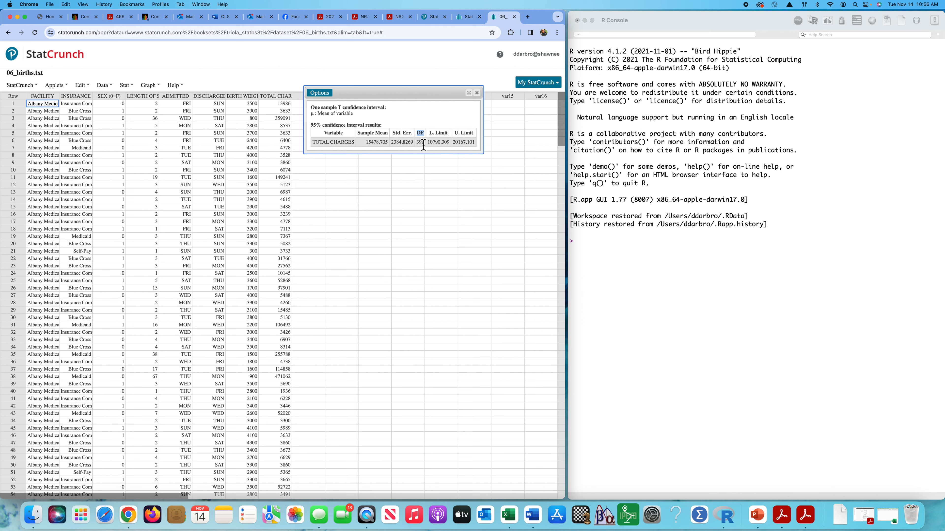
pyautogui.doubleClick(421, 142)
pyautogui.doubleClick(439, 144)
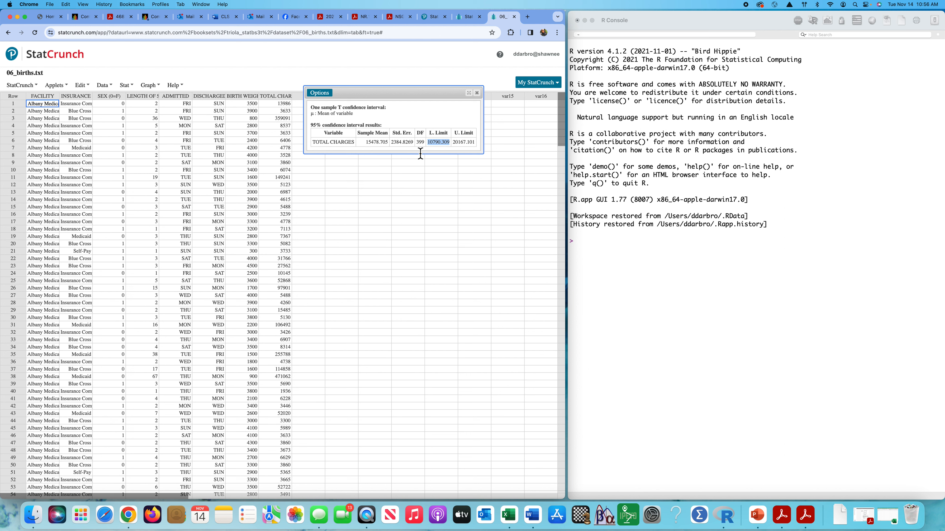
pyautogui.doubleClick(463, 142)
# Switch to the R console and assign the sample mean 15478.705 to the variable mean.
pyautogui.click(589, 245)
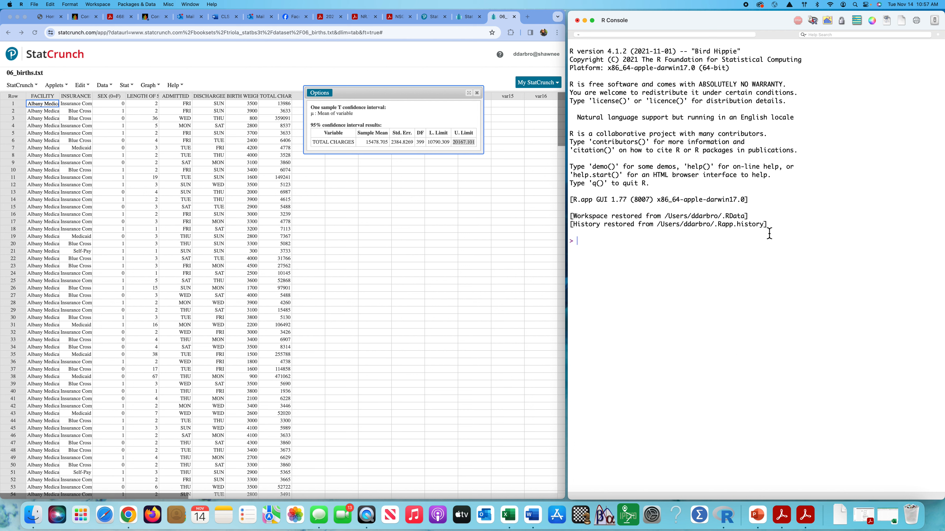
pyautogui.write('mean')
pyautogui.write(' <-')
pyautogui.write(' 15')
pyautogui.write('478.')
pyautogui.write('705 > ')
pyautogui.write('critca')
pyautogui.write('l')
# Assign the t critical value to critical with qt(.025, 399).
pyautogui.press('BackSpace')
pyautogui.press('BackSpace')
pyautogui.press('BackSpace')
pyautogui.write('ical <- qt(.025')
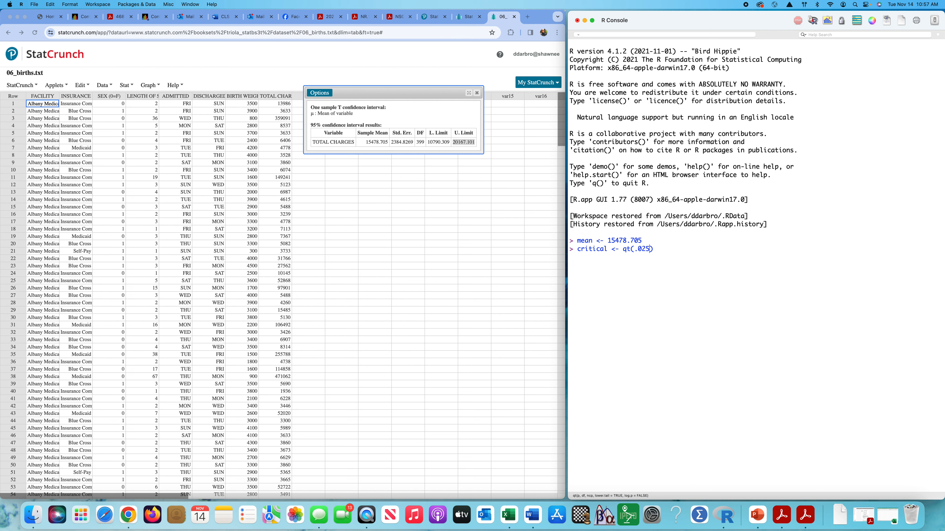
pyautogui.write(', 399')
pyautogui.press('Return')
# Make the critical value positive with critical <- critical * -1 and begin an assignment to SE.
pyautogui.write('critical <- critical')
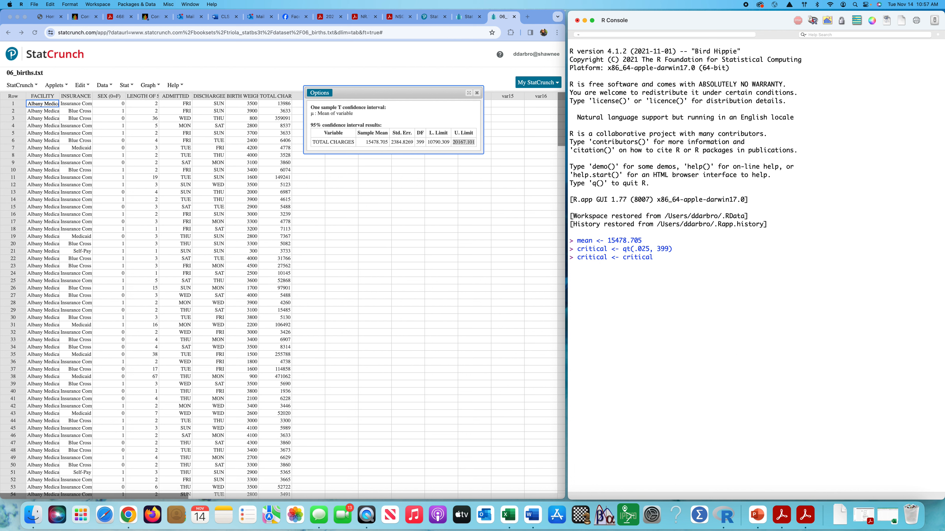
pyautogui.write(' * -1 > ')
pyautogui.write('SE')
pyautogui.write(' <-')
# Switch to StatCrunch, close the confidence interval results and compute only the standard deviation of the TOTAL CHARGES column.
pyautogui.click(480, 93)
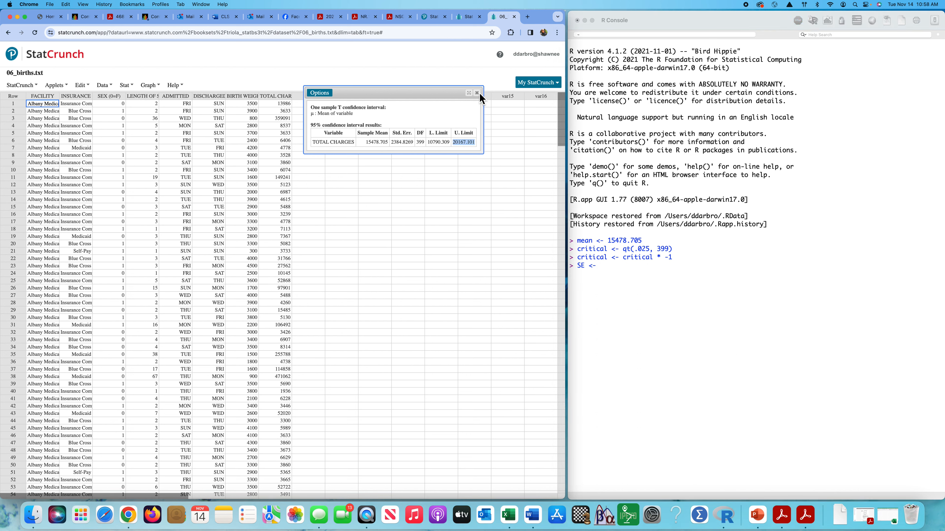
pyautogui.click(476, 93)
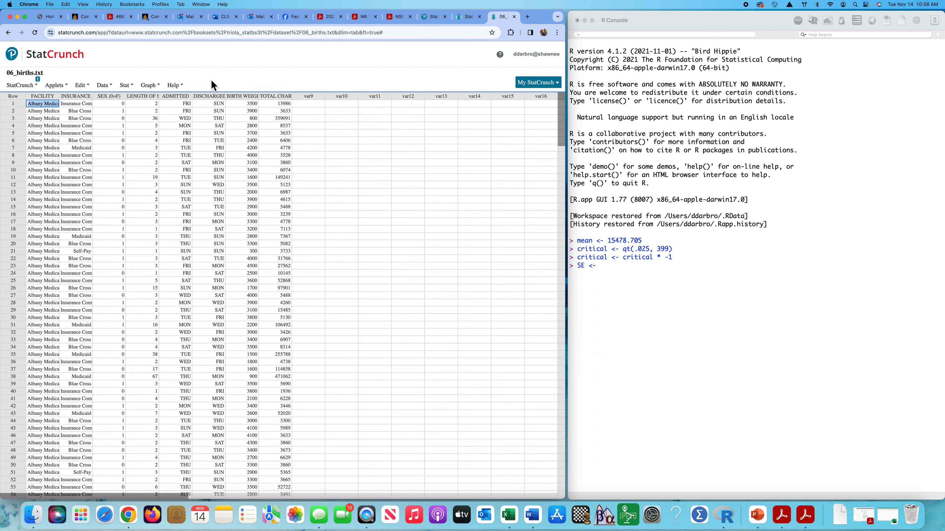
pyautogui.click(128, 85)
pyautogui.moveTo(146, 109)
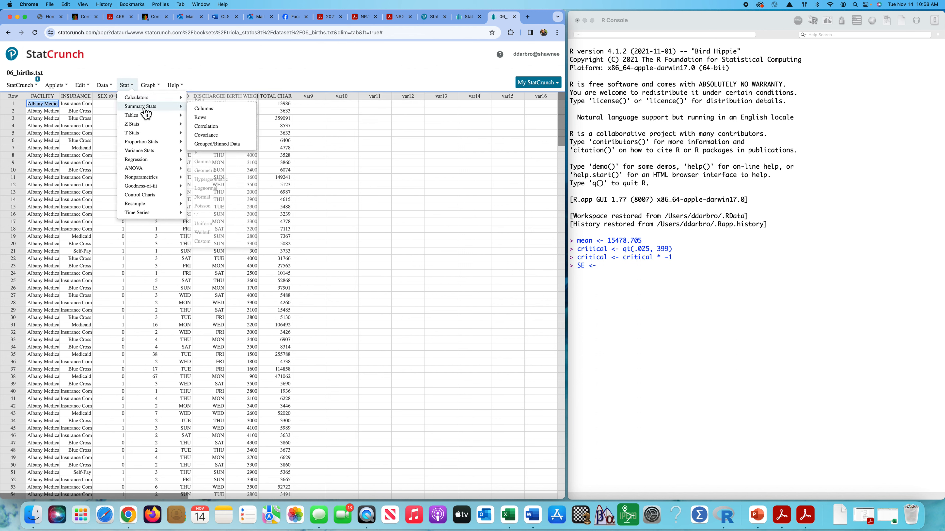
pyautogui.click(209, 110)
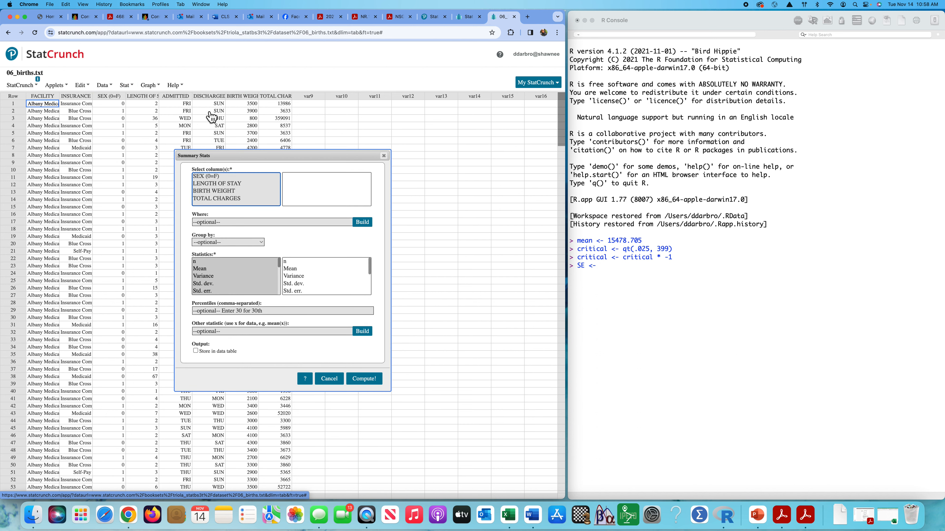
pyautogui.click(229, 198)
pyautogui.click(211, 284)
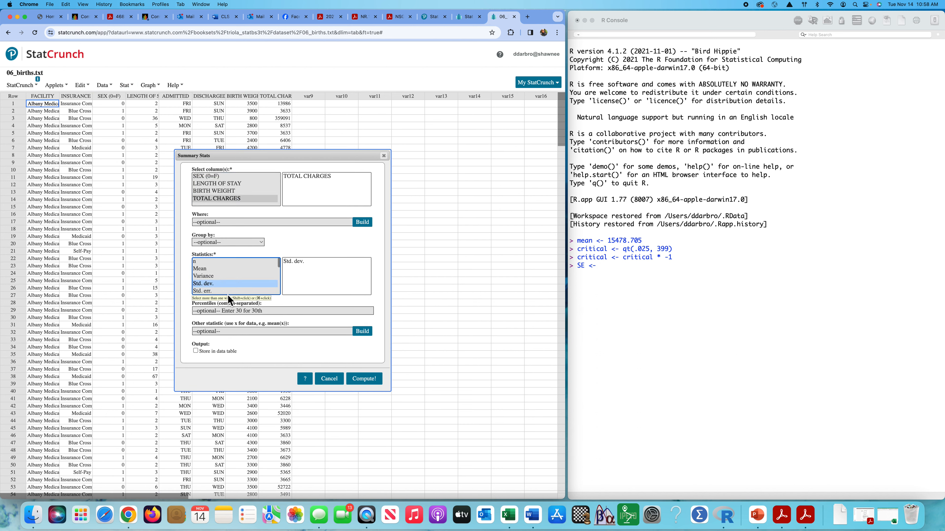
pyautogui.click(364, 378)
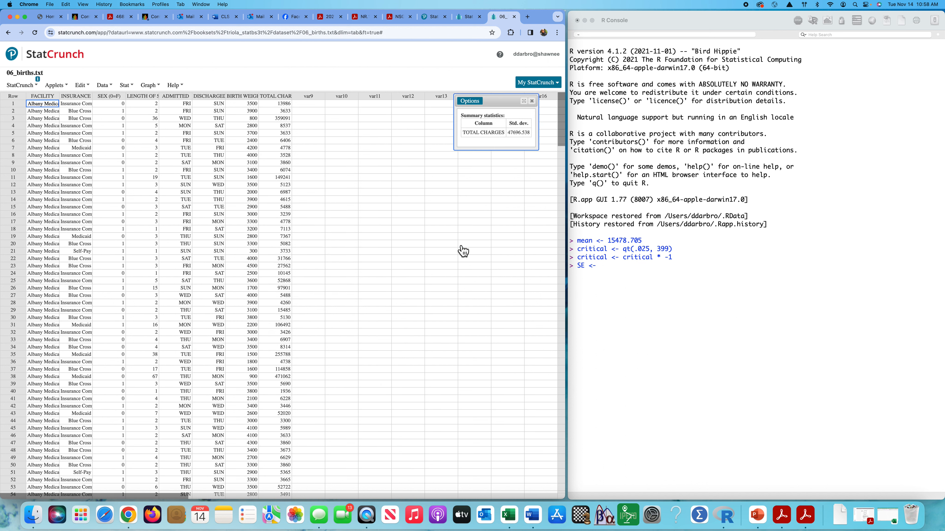
# Return to the R console and complete the standard error assignment as SE <- 47696.538/sqrt(400).
pyautogui.click(612, 271)
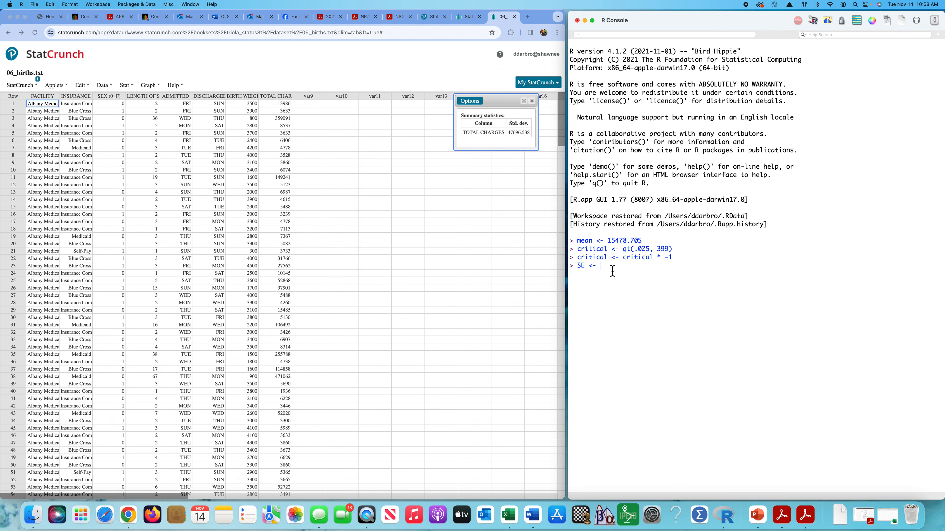
pyautogui.write('47696.538/sqrt(400')
pyautogui.press('Return')
# Calculate the interval's lower limit in R with mean - (critical * SE).
pyautogui.write('mean - (cr')
pyautogui.write('itical * SE)')
pyautogui.press('Return')
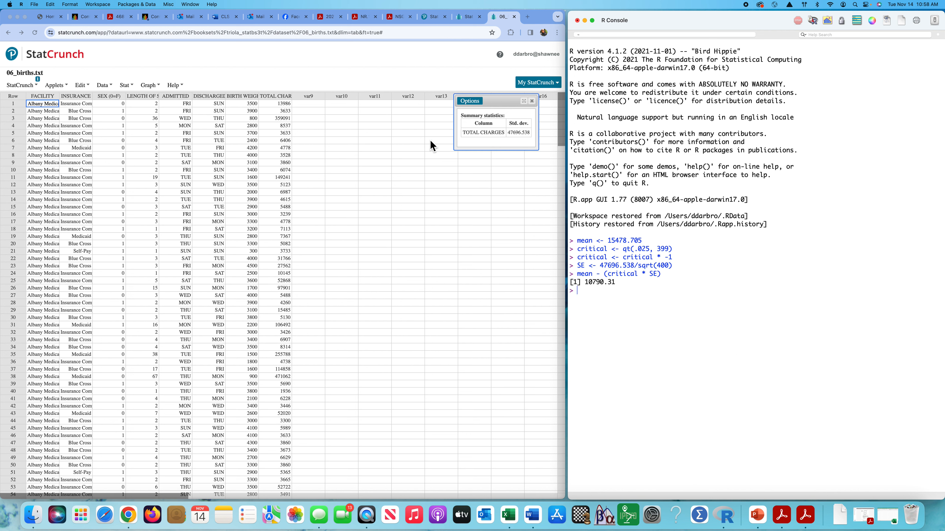
# Reopen the hidden one-sample T confidence interval result for TOTAL CHARGES in StatCrunch.
pyautogui.click(37, 85)
pyautogui.click(36, 86)
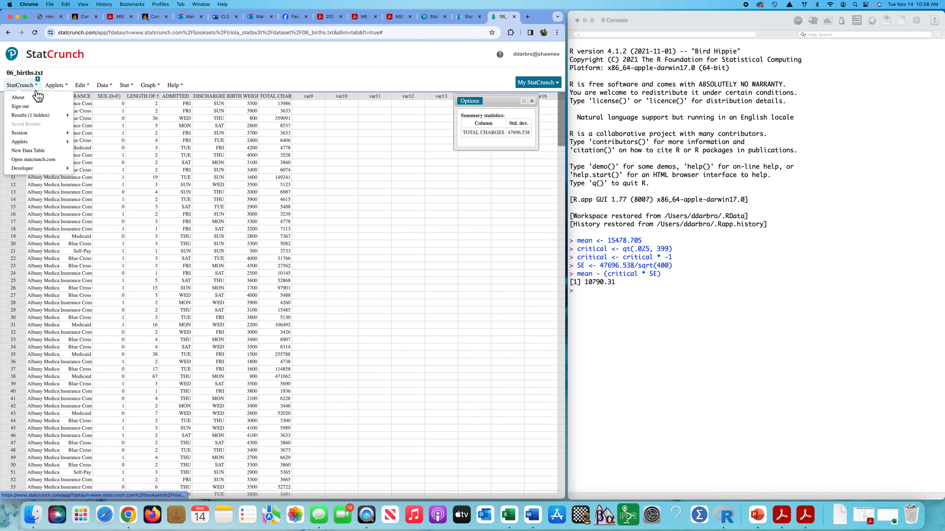
pyautogui.moveTo(37, 116)
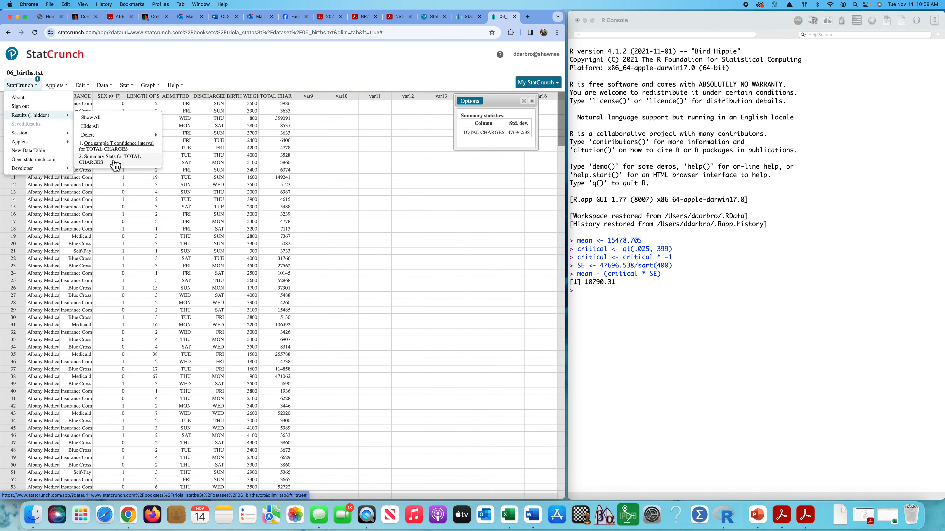
pyautogui.click(110, 147)
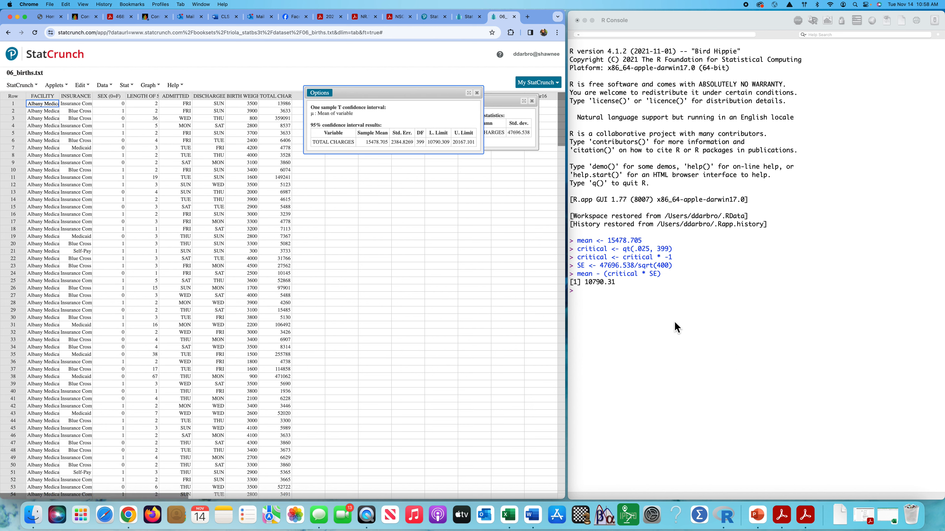
# Calculate the interval's upper limit in R by rerunning the previous expression as mean + (critical * SE).
pyautogui.click(589, 295)
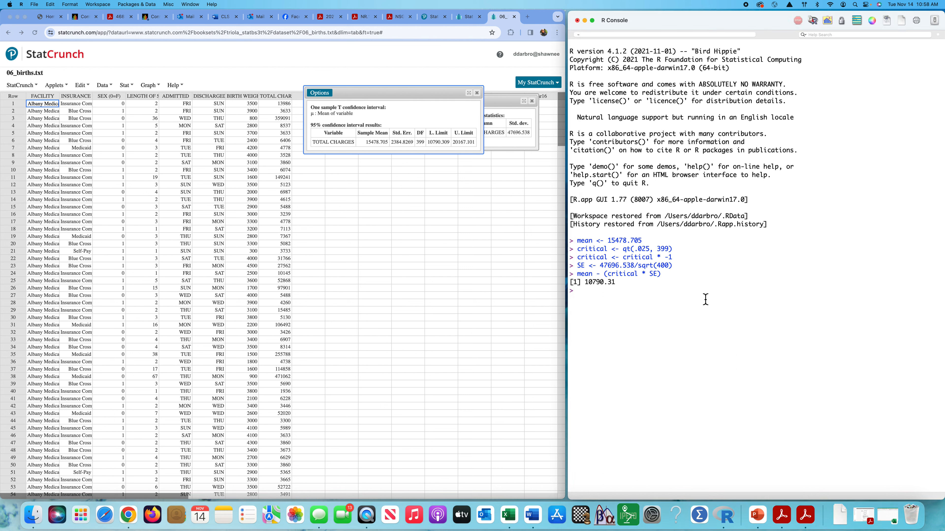
pyautogui.press('Up')
pyautogui.doubleClick(599, 292)
pyautogui.write('+')
pyautogui.press('Return')
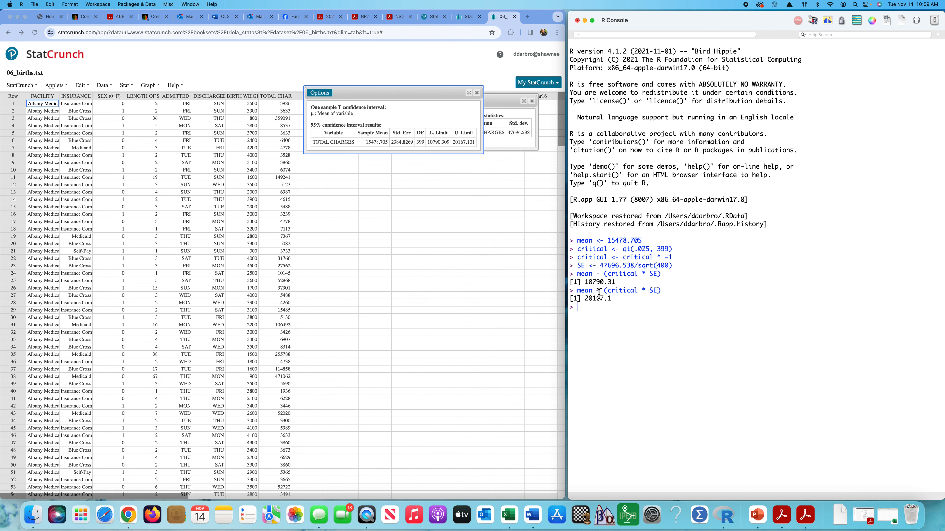
# Close the confidence interval and summary statistics result windows in StatCrunch.
pyautogui.click(479, 99)
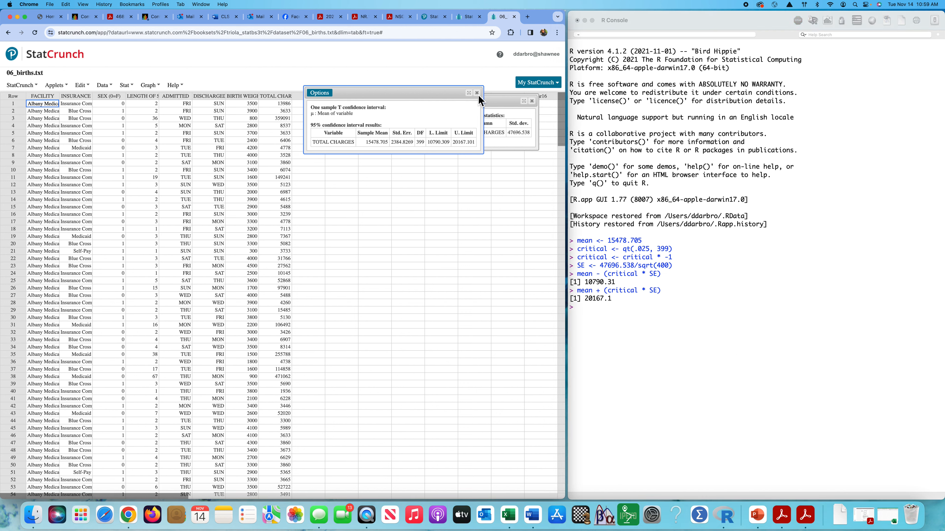
pyautogui.click(477, 94)
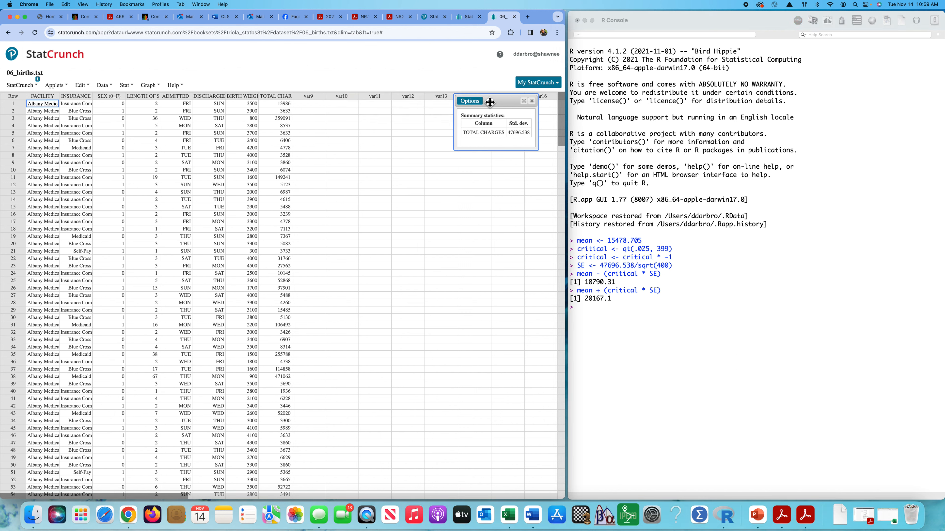
pyautogui.click(532, 102)
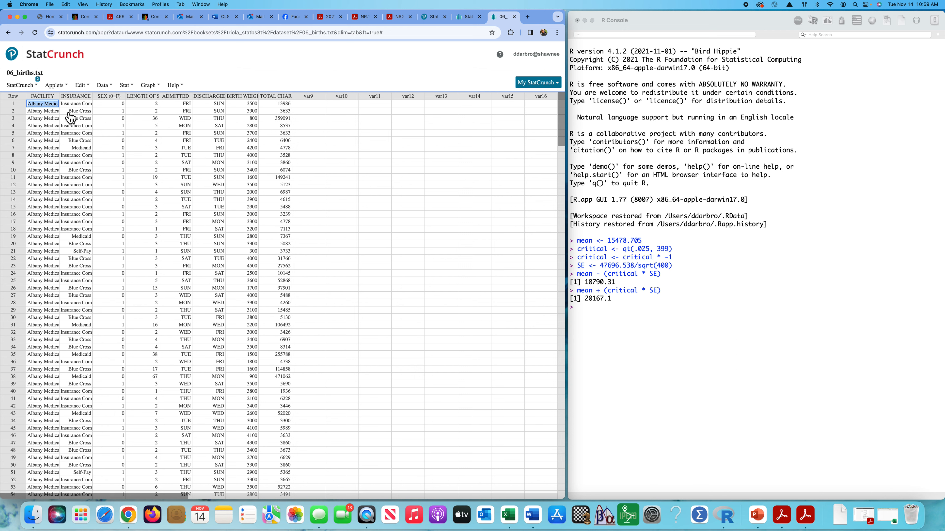
# Copy the whole births data block, rows 1 to 400 from FACILITY through TOTAL CHARGES.
pyautogui.moveTo(43, 106); pyautogui.dragTo(117, 106)
pyautogui.click(376, 185)
pyautogui.moveTo(43, 107)
pyautogui.mouseDown()
pyautogui.moveTo(234, 118)
pyautogui.moveTo(289, 137)
pyautogui.moveTo(285, 525)
pyautogui.moveTo(293, 375)
pyautogui.mouseUp()
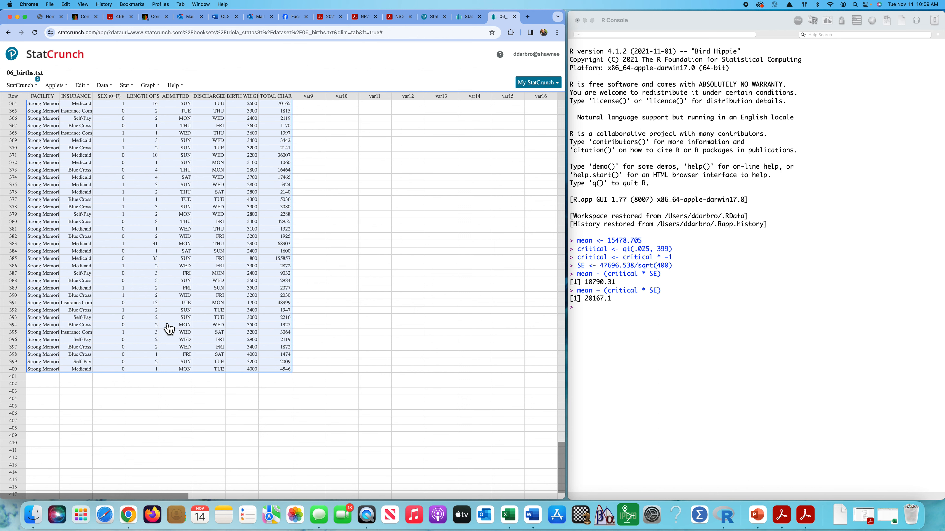
pyautogui.rightClick(133, 251)
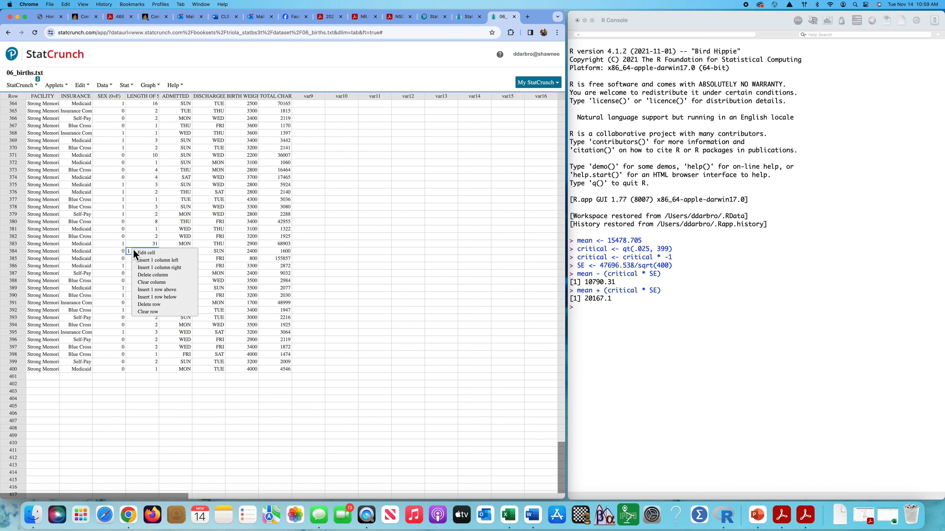
pyautogui.press('Escape')
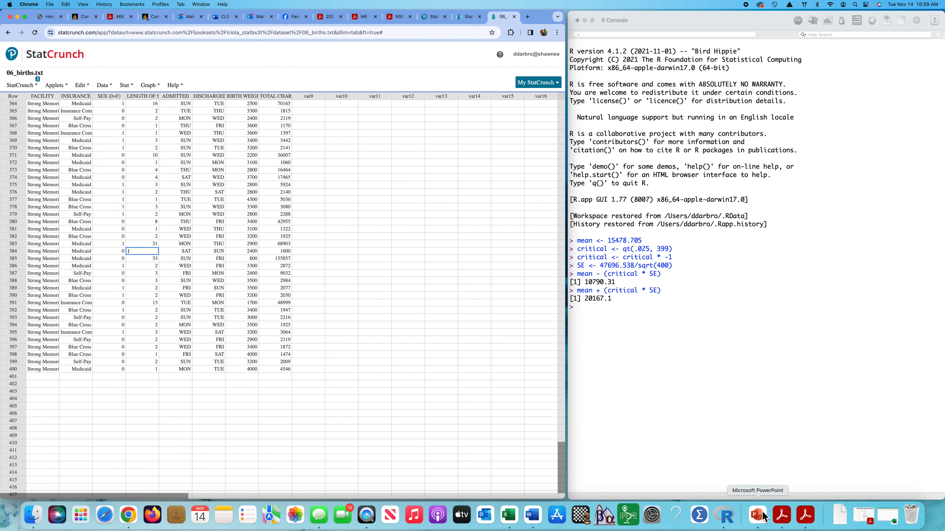
# Switch to the blank Excel workbook Book2 and paste the copied births data starting at cell A1.
pyautogui.click(887, 515)
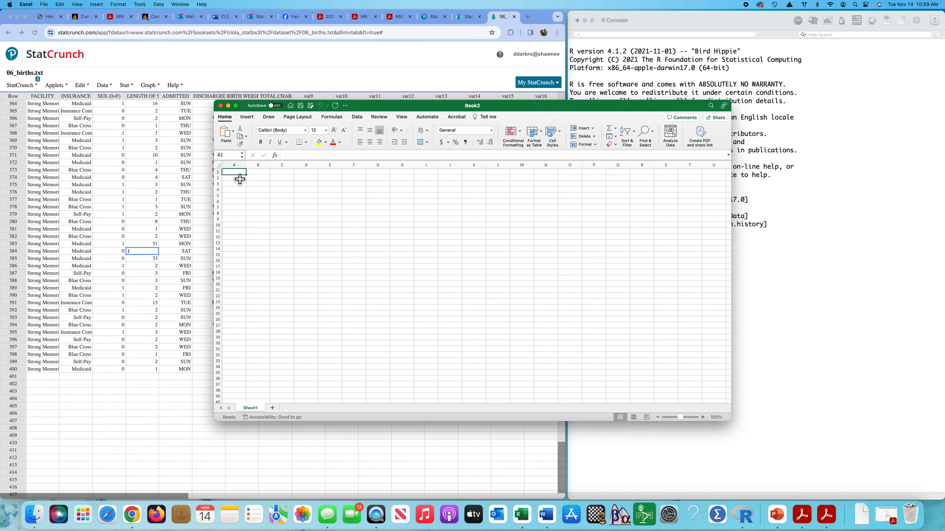
pyautogui.press('super+v')
pyautogui.click(554, 238)
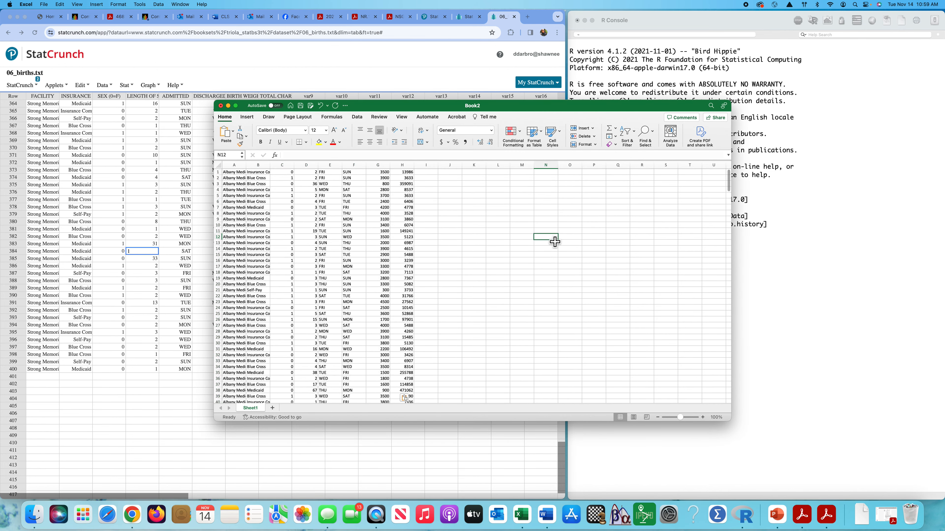
pyautogui.scroll(-1, 555, 241)
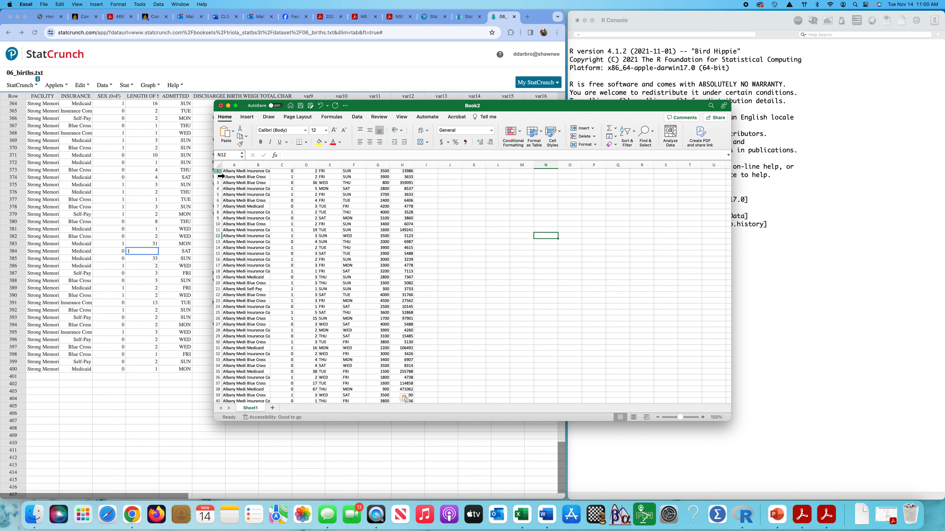
# Insert a blank row above the pasted data and enter the headings Facility in A1 and Insurance Company in B1.
pyautogui.click(221, 173)
pyautogui.rightClick(217, 172)
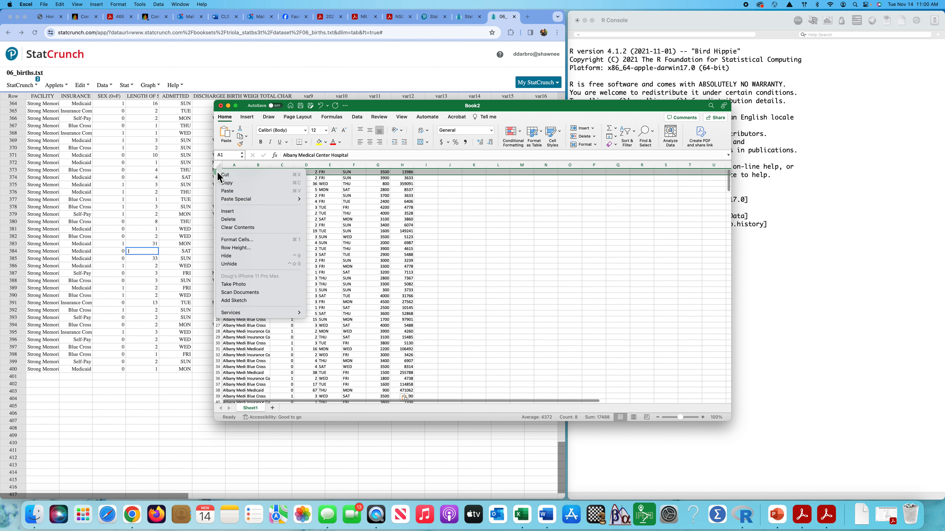
pyautogui.click(234, 213)
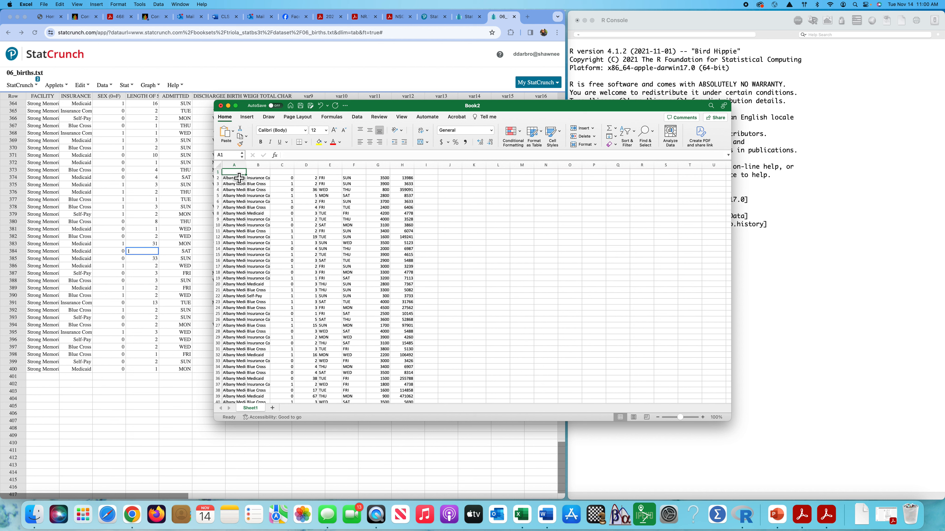
pyautogui.write('Facility')
pyautogui.press('Tab')
pyautogui.write('I')
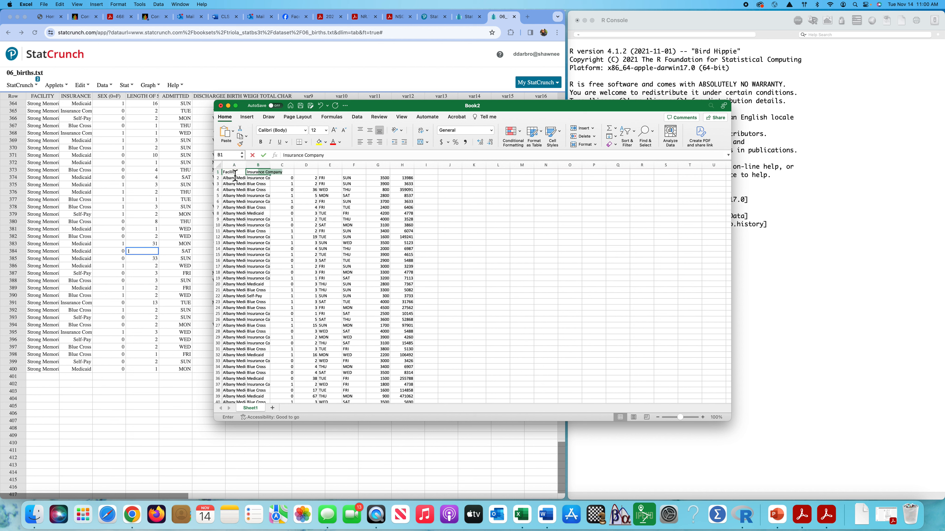
pyautogui.press('Tab')
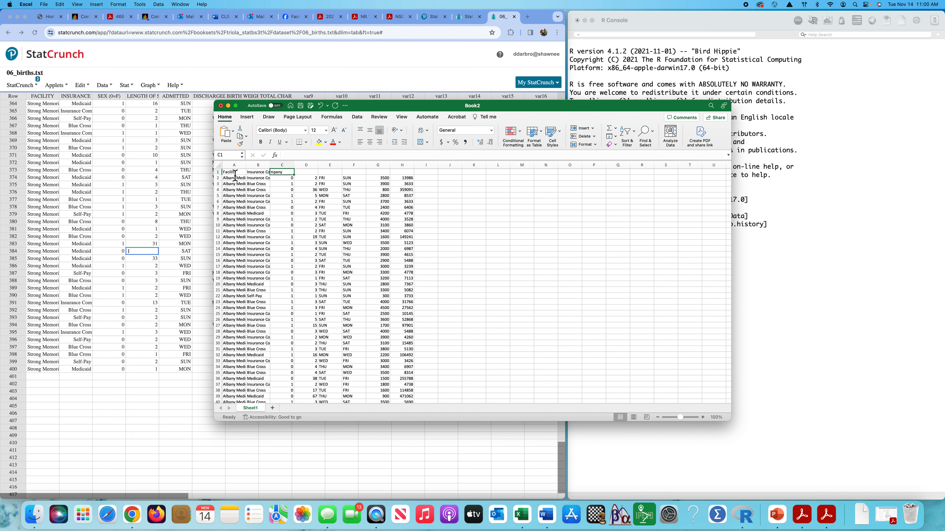
# Enter the headings Sex, Stay, Day and Discharge in cells C1 through F1.
pyautogui.write('Sex')
pyautogui.press('Tab')
pyautogui.write('S')
pyautogui.press('Tab')
pyautogui.write('Day')
pyautogui.press('Tab')
pyautogui.write('Discharge')
pyautogui.press('Tab')
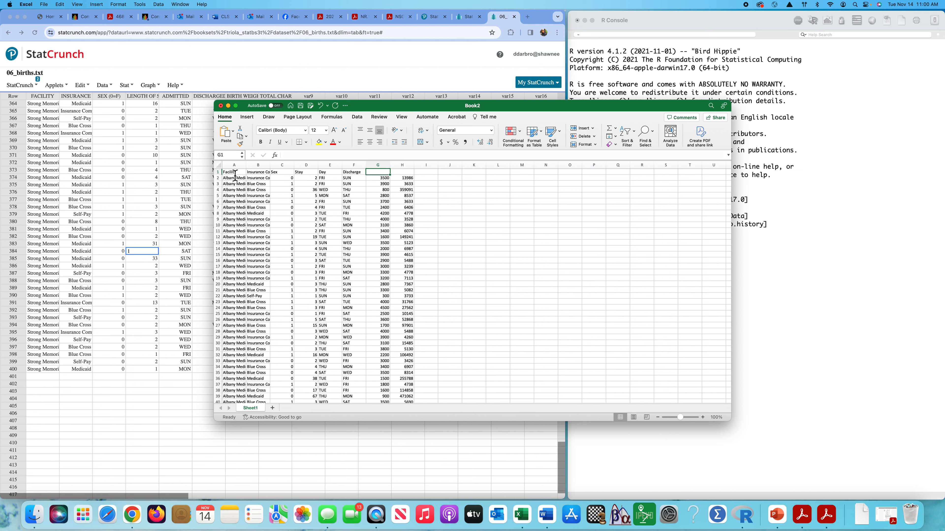
# Enter the headings Birth Weight in G1 and Charge in H1.
pyautogui.write('Birth Weight')
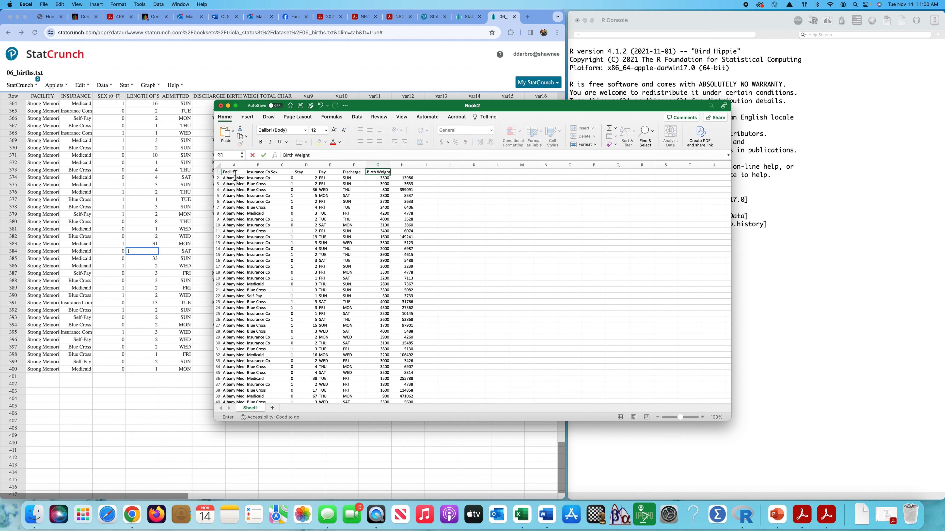
pyautogui.press('Tab')
pyautogui.write('C')
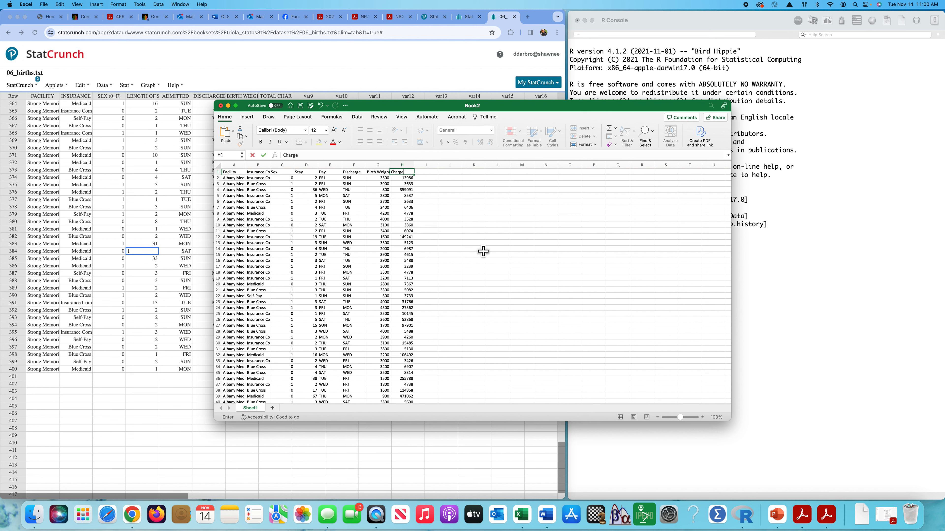
pyautogui.write('harge')
pyautogui.click(522, 225)
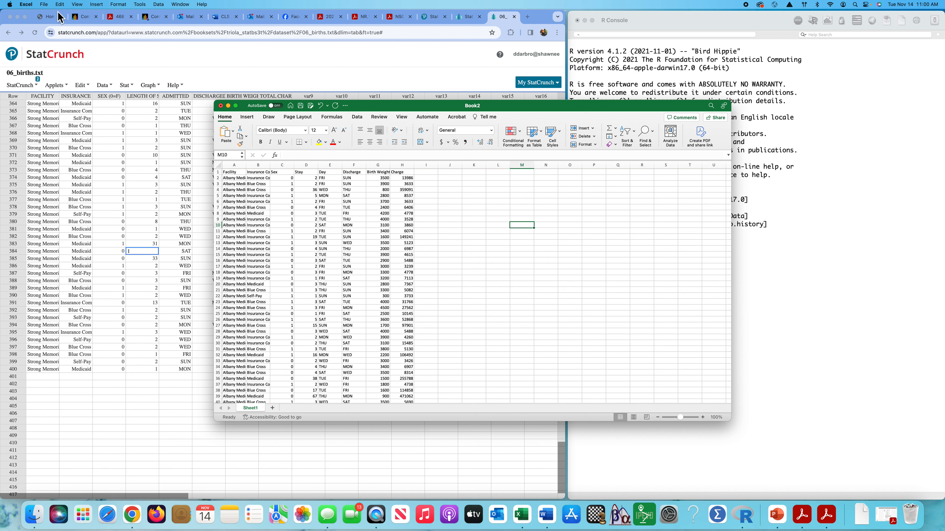
# Save the workbook to the Desktop as births in Comma Separated Values (.csv) format and close it.
pyautogui.click(43, 5)
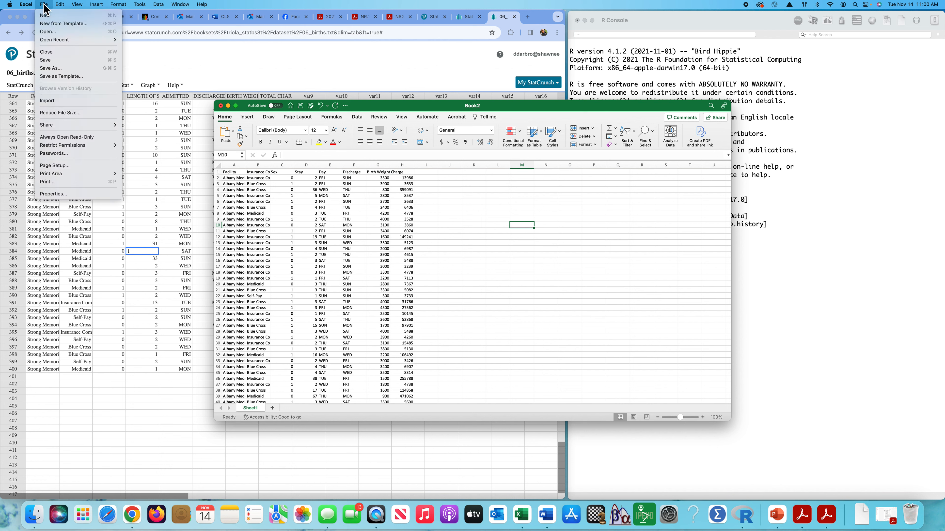
pyautogui.click(55, 67)
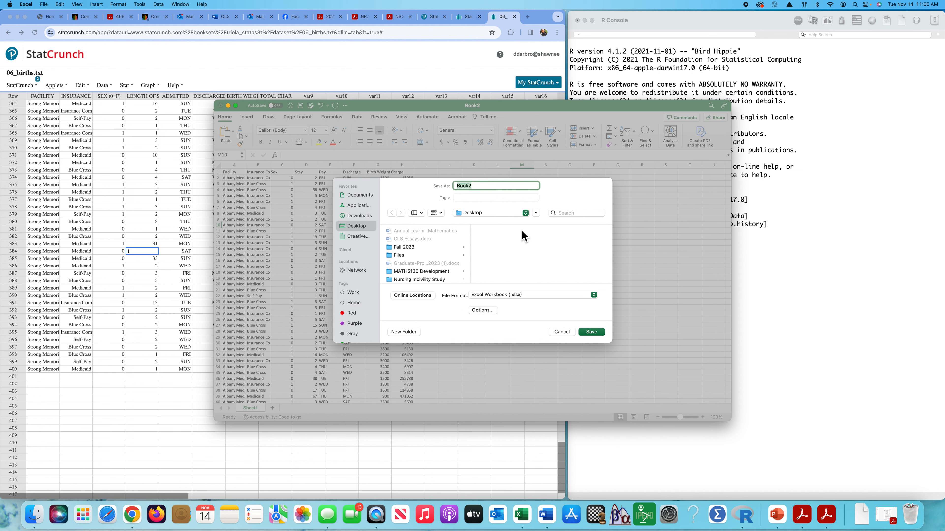
pyautogui.write('births')
pyautogui.click(593, 295)
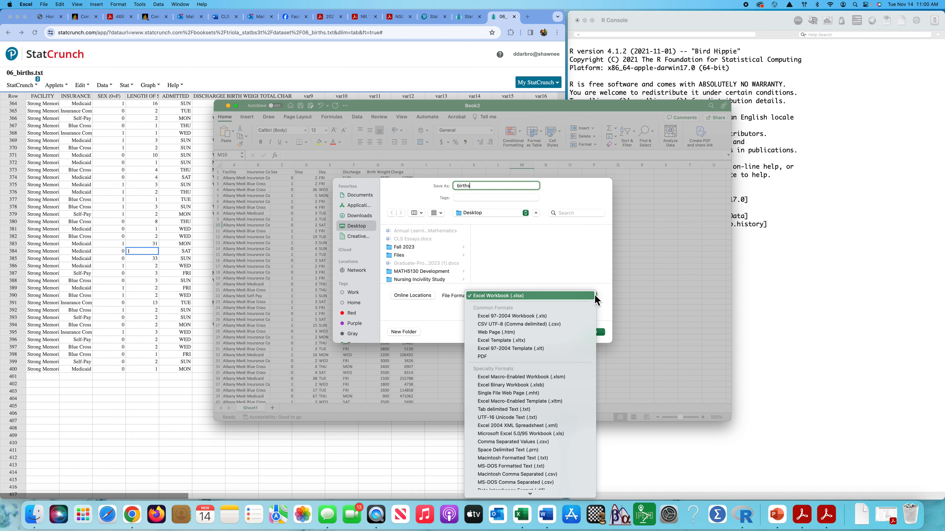
pyautogui.click(527, 441)
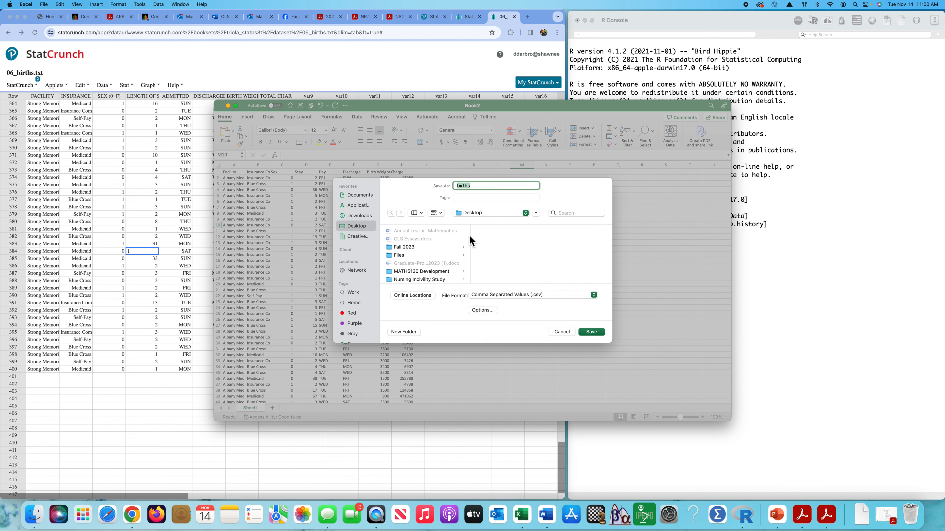
pyautogui.click(593, 333)
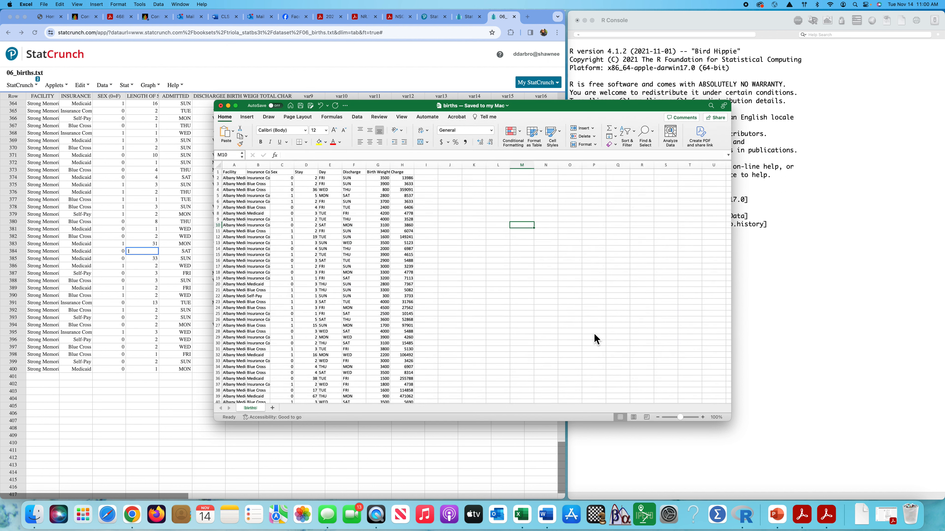
pyautogui.click(221, 106)
# Switch to R, read ~/Desktop/births.csv into data and attach it in one command line, and preview the first rows with head(data).
pyautogui.moveTo(660, 22); pyautogui.dragTo(477, 22)
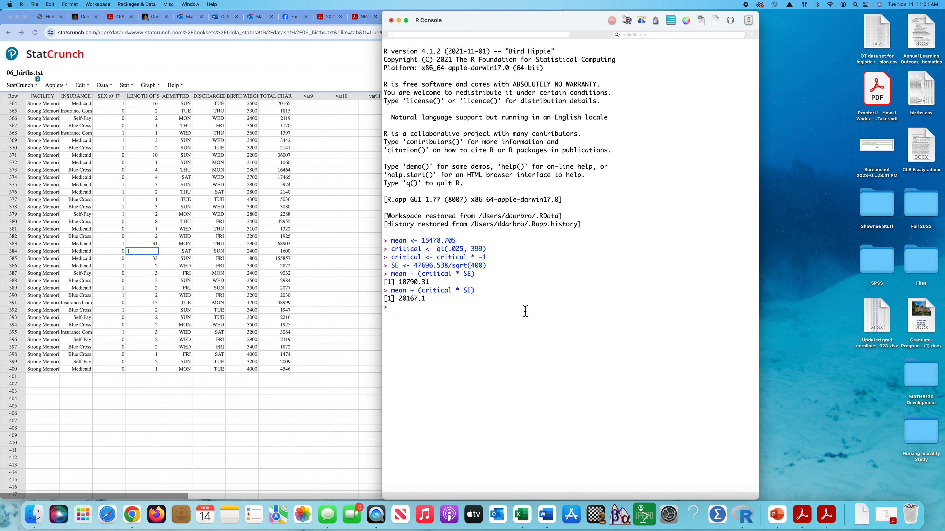
pyautogui.write('data <- read.csv(')
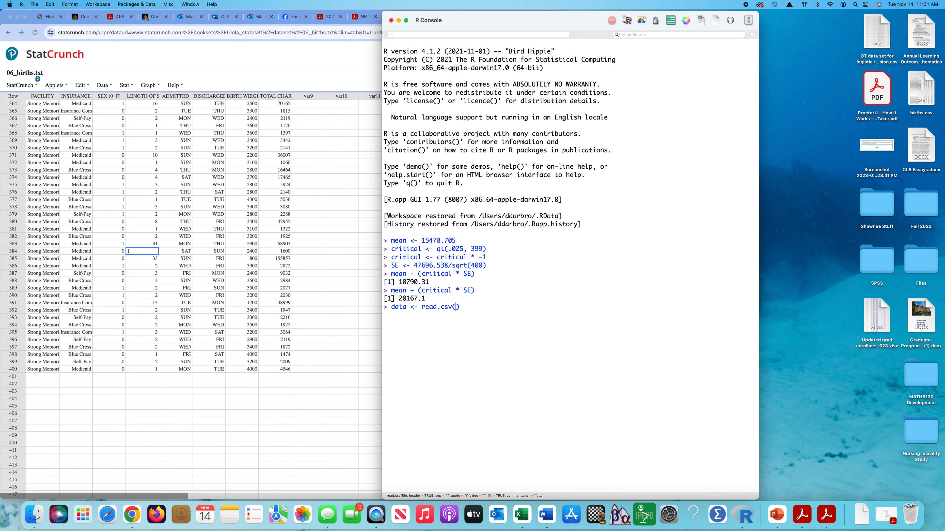
pyautogui.click(921, 93)
pyautogui.moveTo(920, 96); pyautogui.dragTo(461, 308)
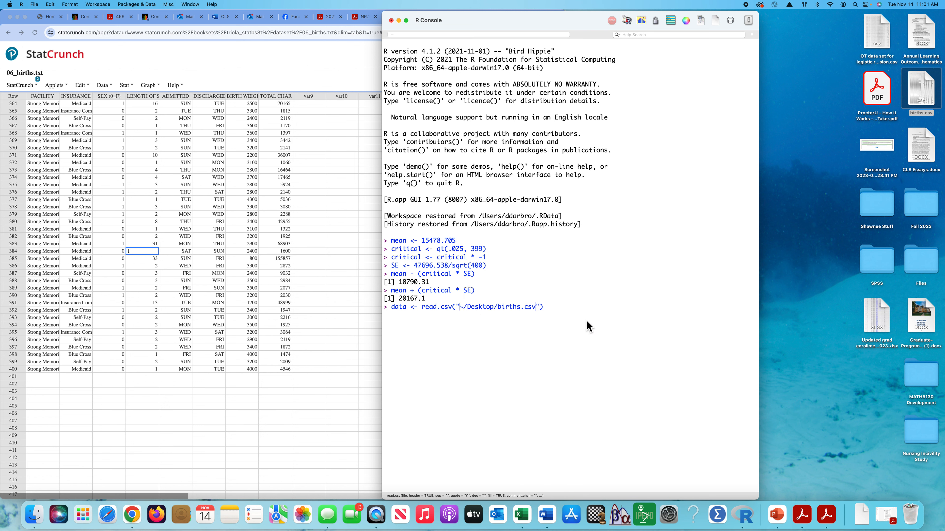
pyautogui.click(574, 314)
pyautogui.write('; attach(data')
pyautogui.press('Return')
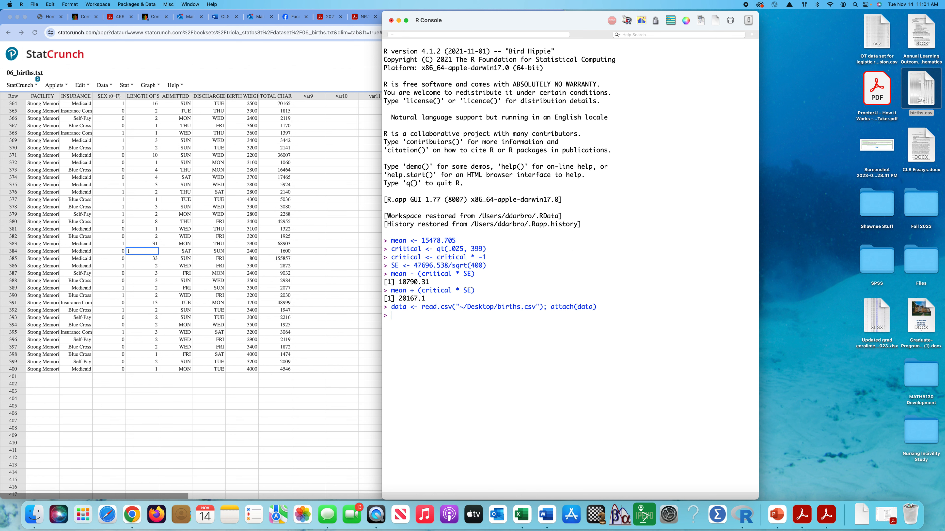
pyautogui.write('head(data')
pyautogui.press('Return')
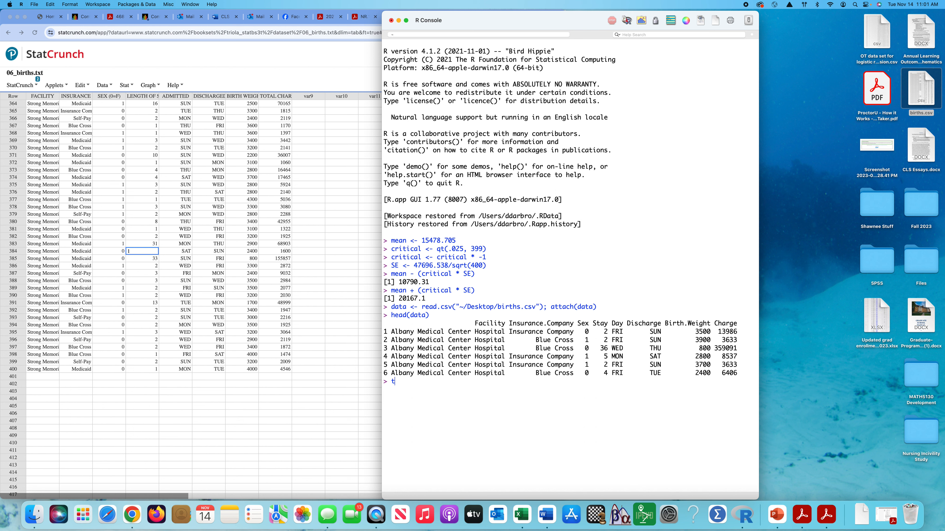
# Run a one-sample t-test on the charges with t.test(Charge) and highlight the 95 percent confidence interval in the output.
pyautogui.write('t.test(Charge')
pyautogui.press('Return')
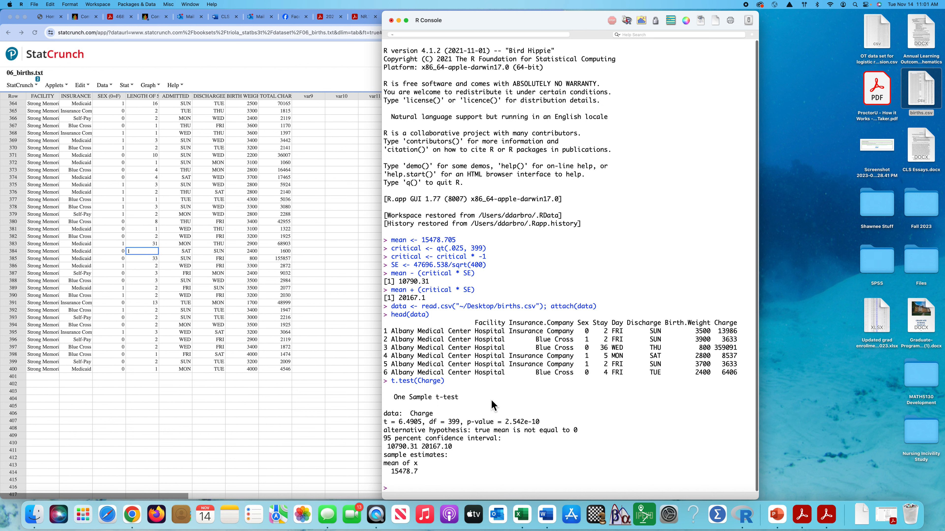
pyautogui.moveTo(454, 448); pyautogui.dragTo(389, 453)
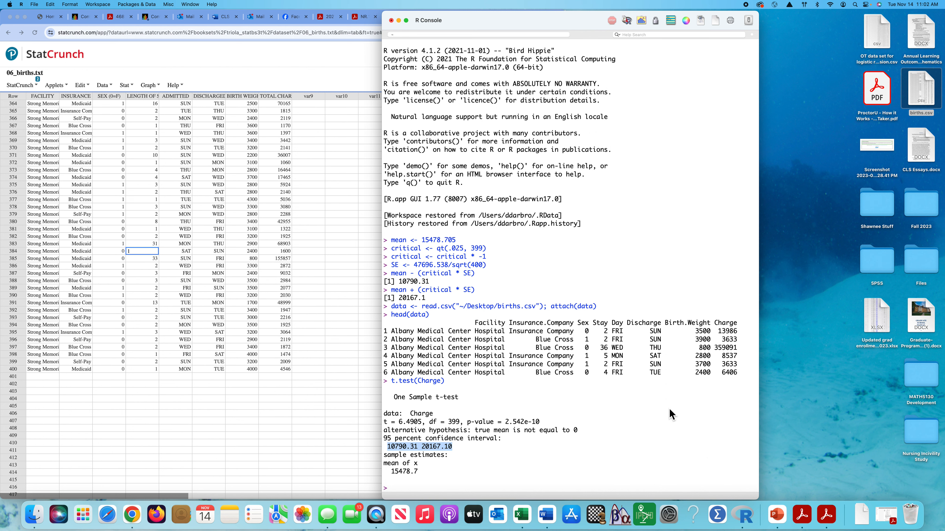
pyautogui.moveTo(523, 22); pyautogui.dragTo(702, 16)
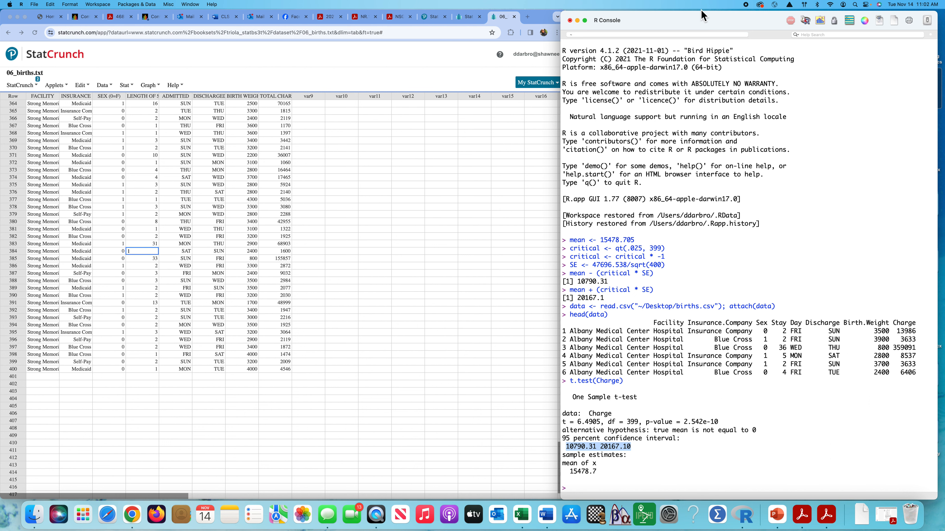